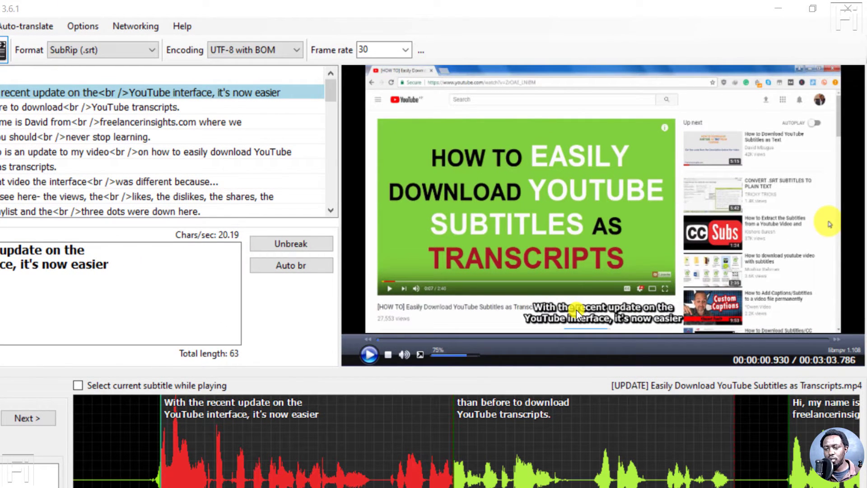
# Step: Look over the subtitle format and video player settings unchanged, then convert the subtitles to Advanced Sub Station Alpha (.ass)
pyautogui.click(78, 30)
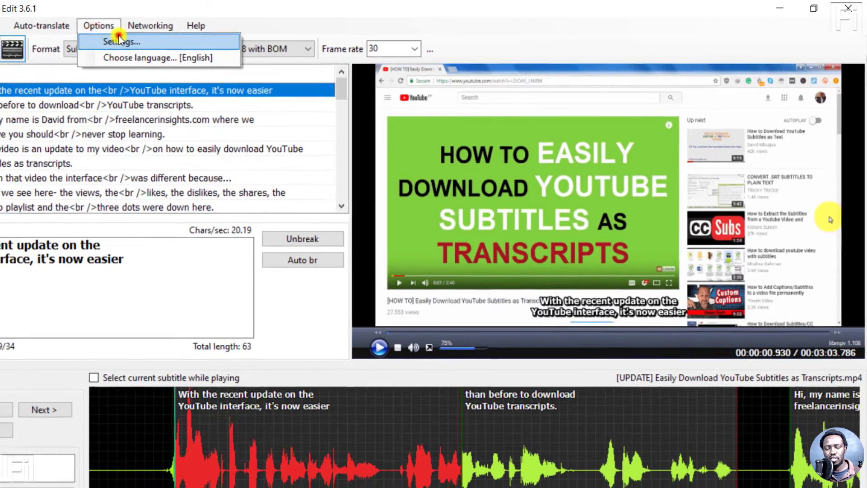
pyautogui.click(104, 42)
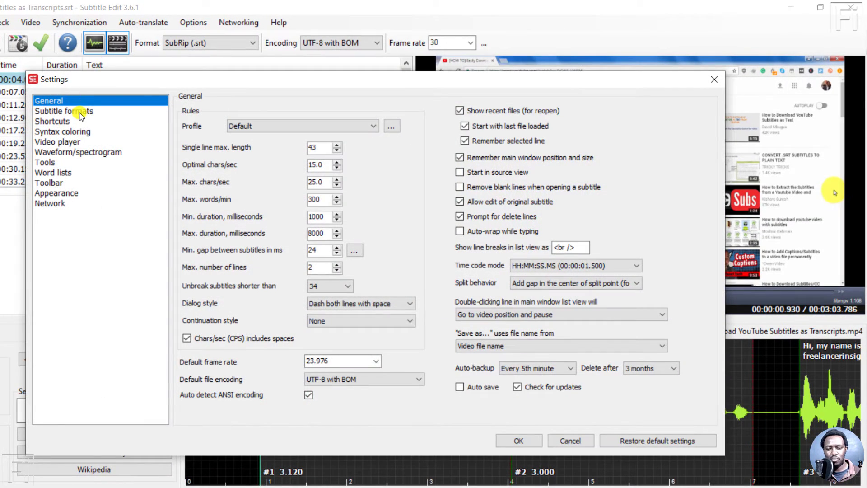
pyautogui.click(67, 112)
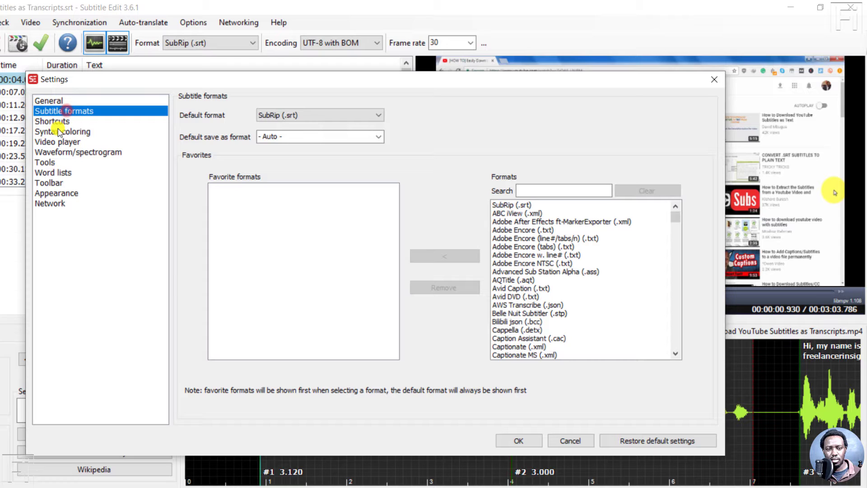
pyautogui.click(48, 141)
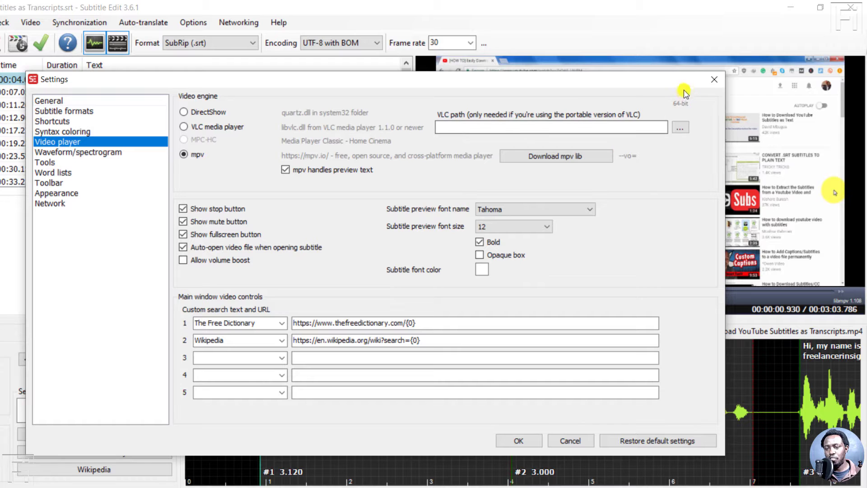
pyautogui.click(710, 82)
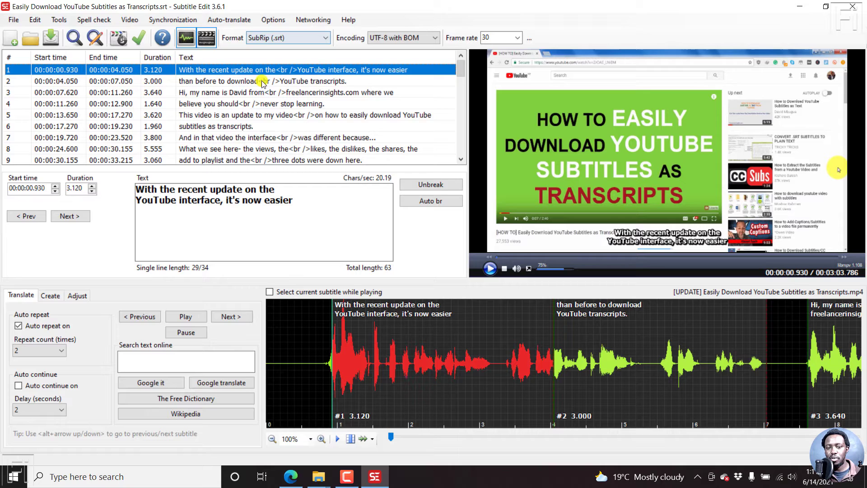
pyautogui.click(327, 39)
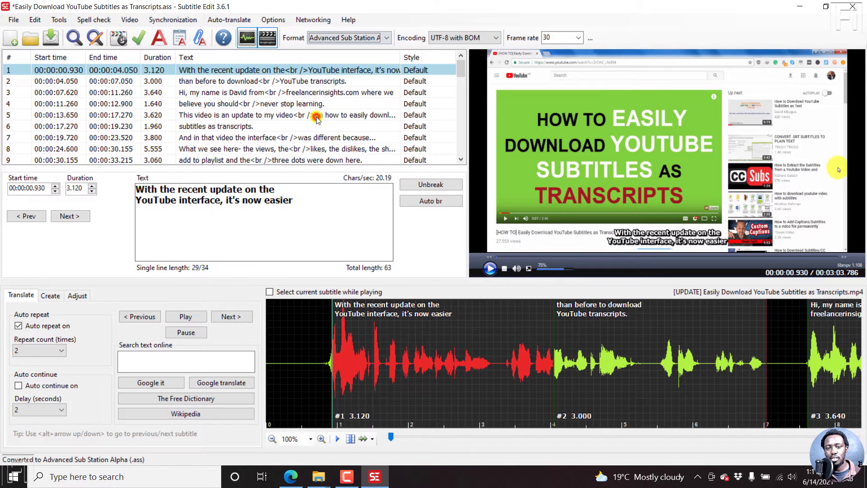
pyautogui.click(316, 118)
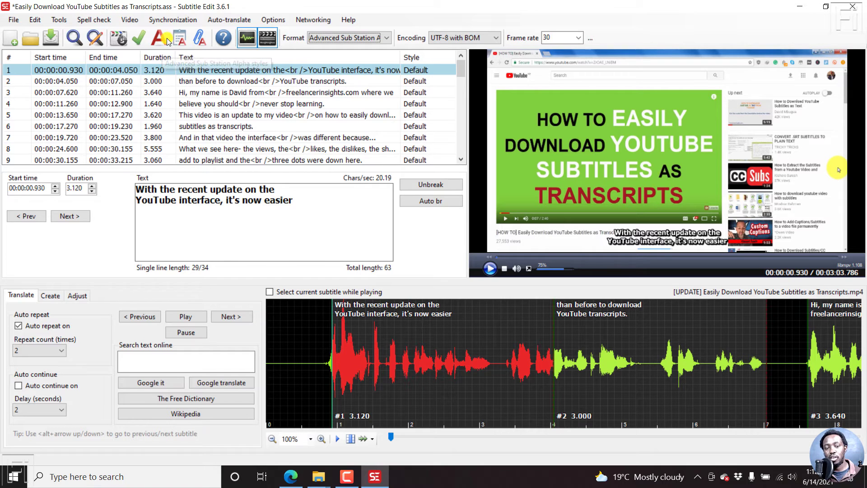
# Step: Open the Advanced Sub Station Alpha styles manager from a subtitle line and inspect the Default style (Arial, size 20)
pyautogui.rightClick(219, 72)
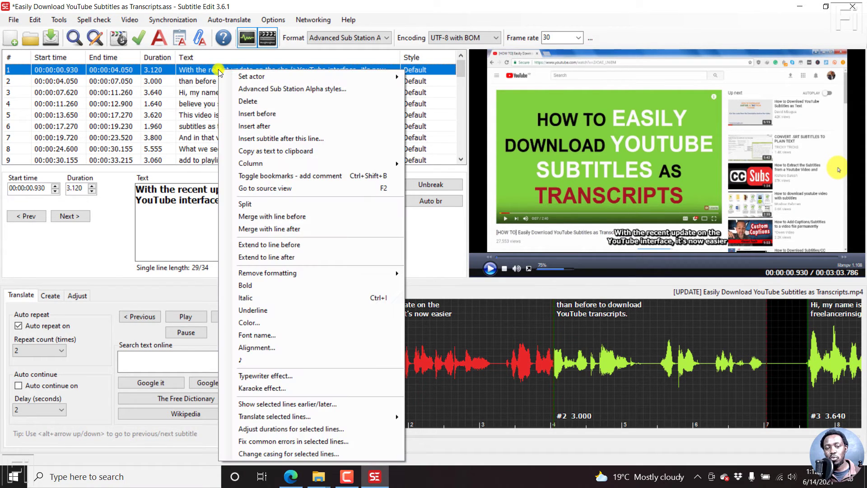
pyautogui.click(263, 91)
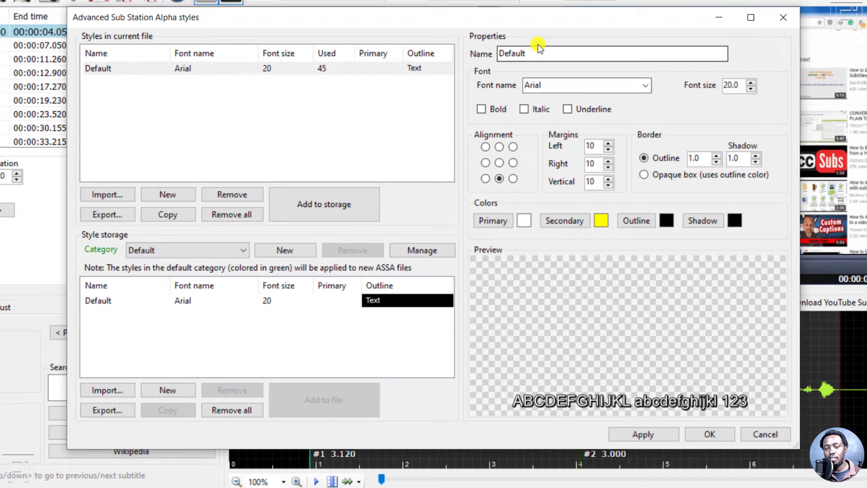
pyautogui.click(101, 68)
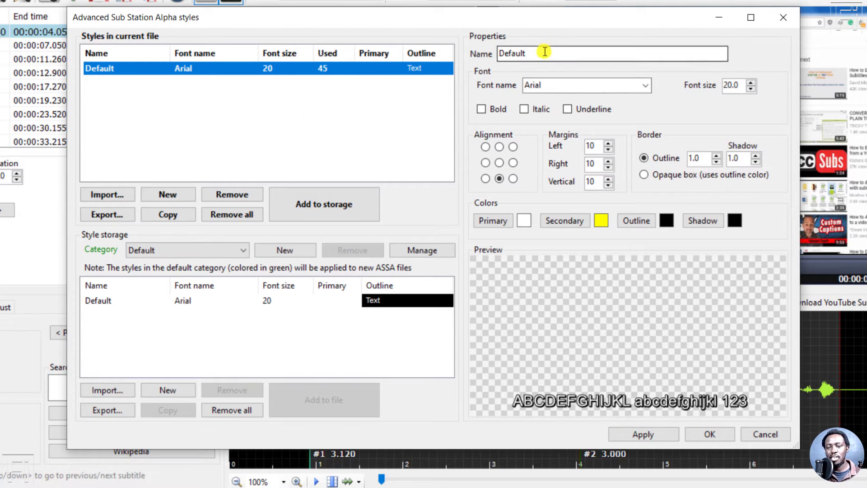
pyautogui.click(415, 116)
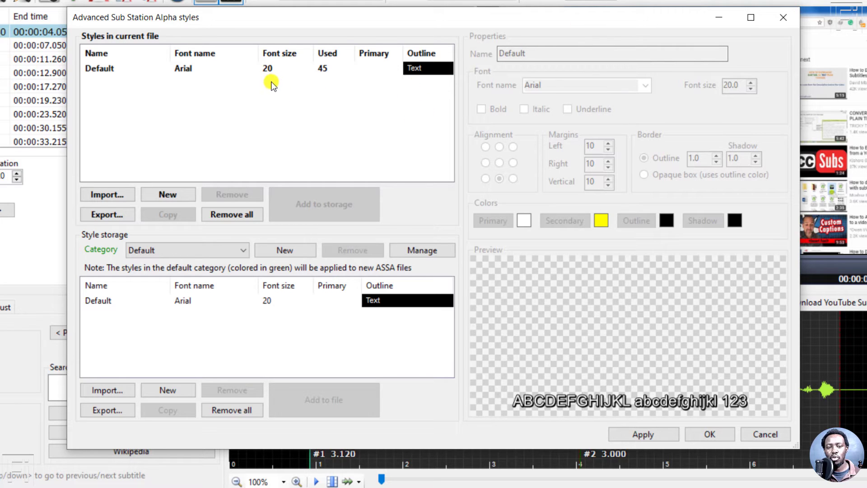
# Step: Create a new style and name it BlackBackground, correcting typos along the way
pyautogui.click(173, 191)
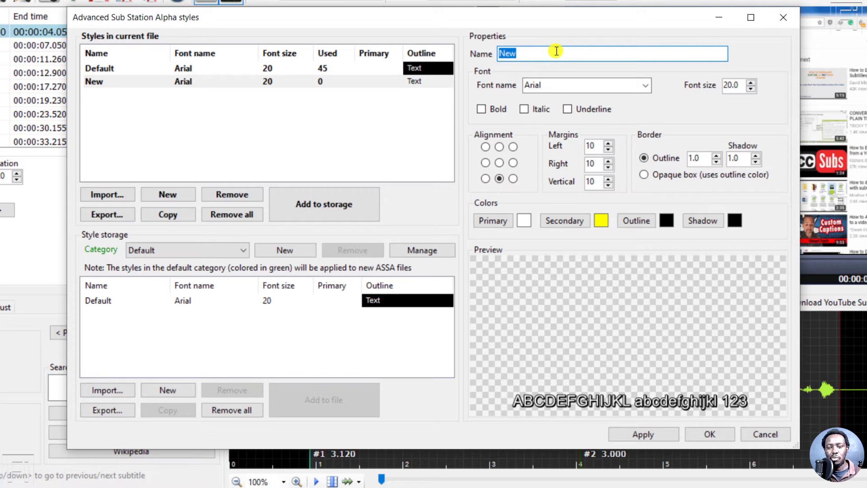
pyautogui.write('Ba')
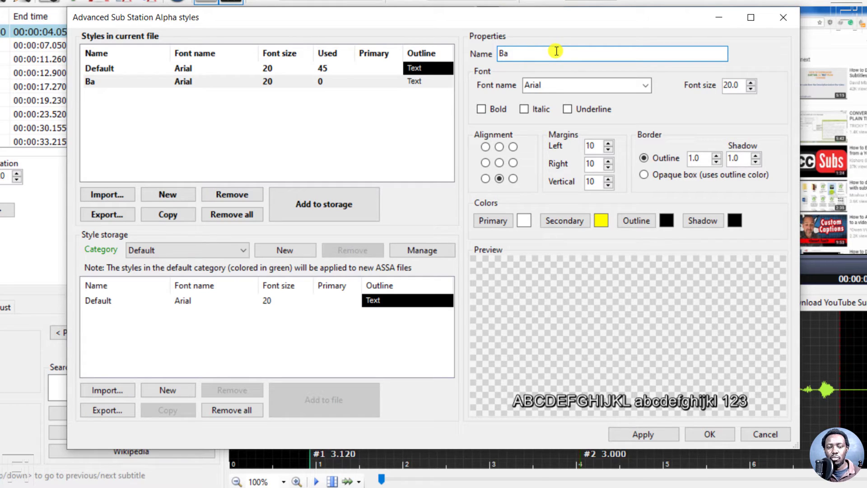
pyautogui.press('BackSpace')
pyautogui.write('lackG')
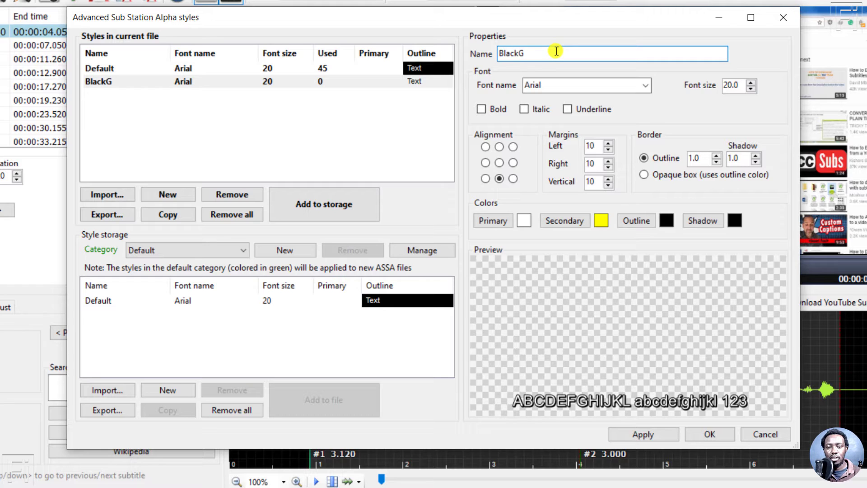
pyautogui.press('BackSpace')
pyautogui.write('B')
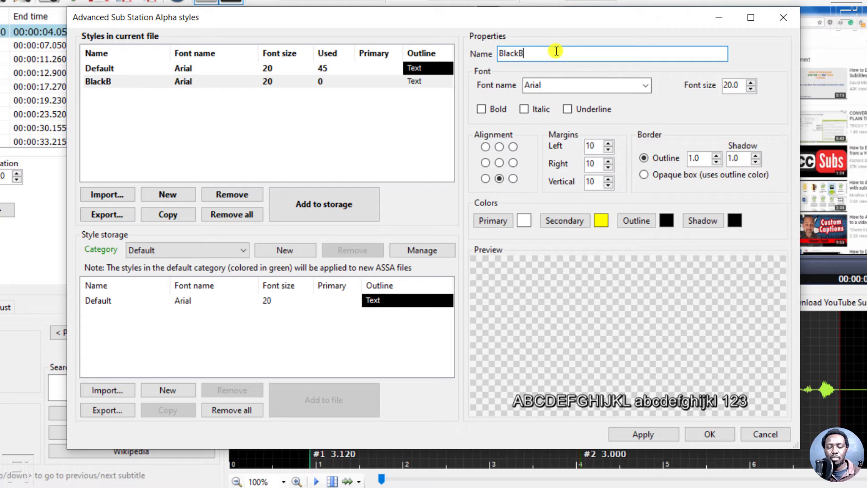
pyautogui.write('ackground')
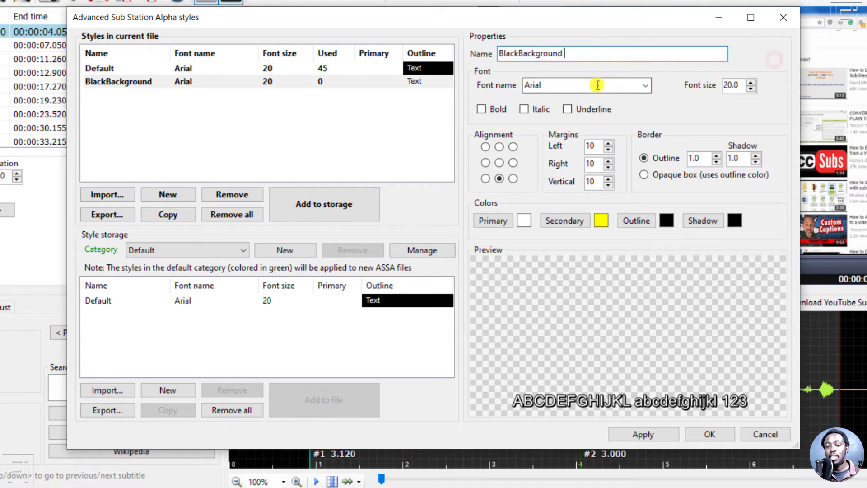
# Step: Scroll through the font list and pick Helvetica LT for the BlackBackground style
pyautogui.click(644, 88)
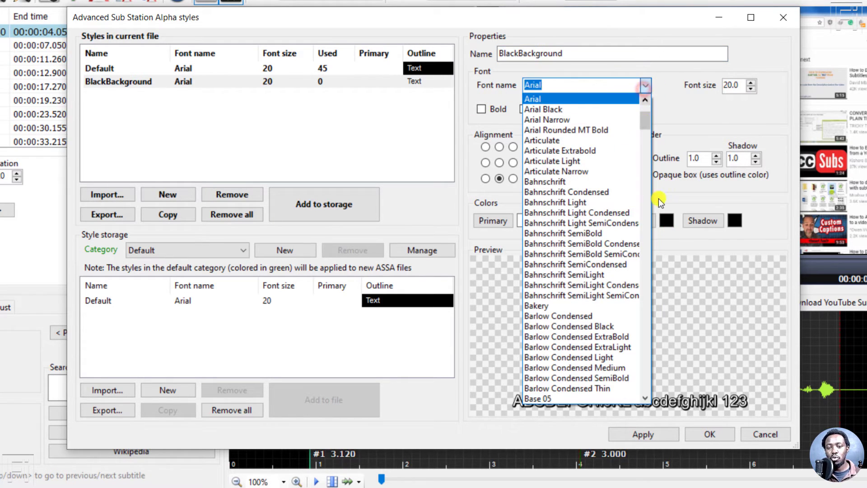
pyautogui.moveTo(645, 121); pyautogui.dragTo(644, 115)
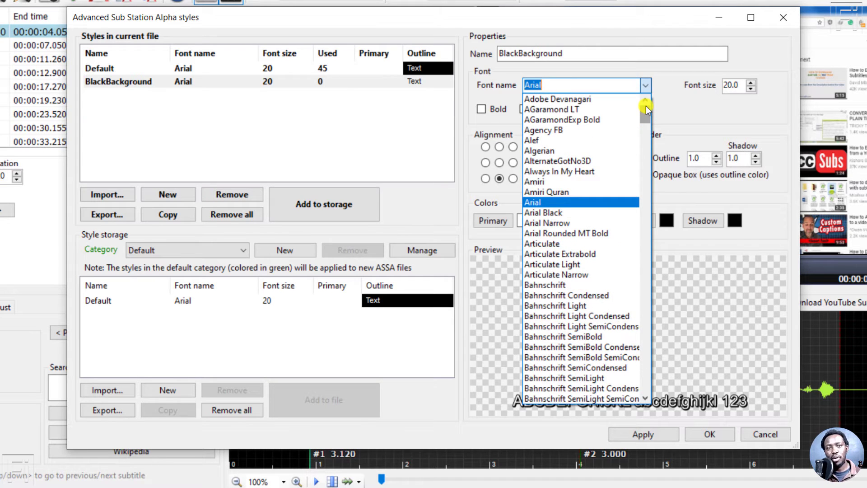
pyautogui.moveTo(646, 109); pyautogui.dragTo(652, 218)
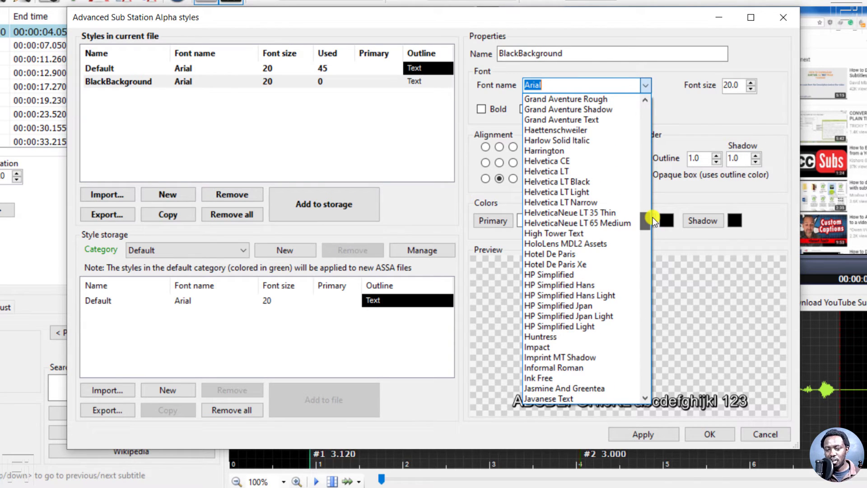
pyautogui.moveTo(652, 218); pyautogui.dragTo(649, 188)
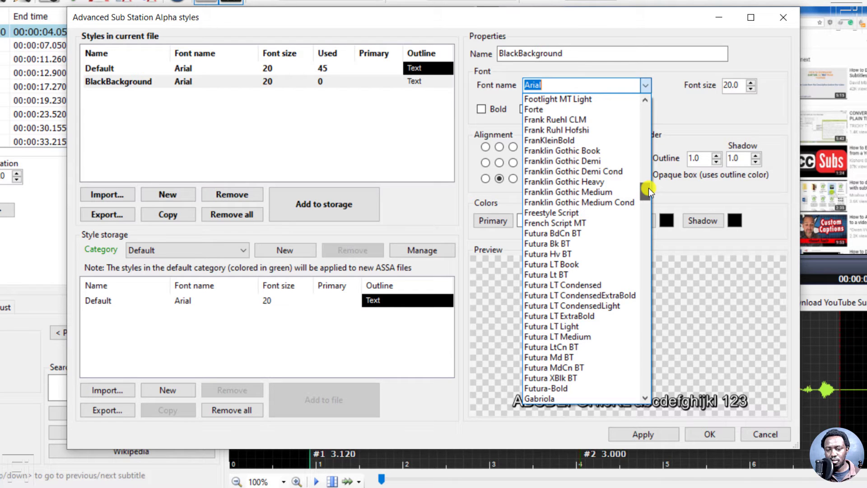
pyautogui.moveTo(649, 188); pyautogui.dragTo(649, 209)
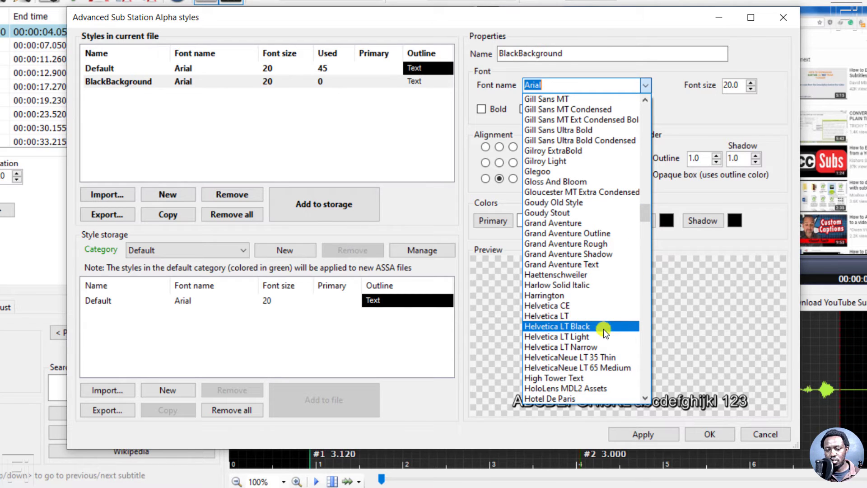
pyautogui.click(540, 316)
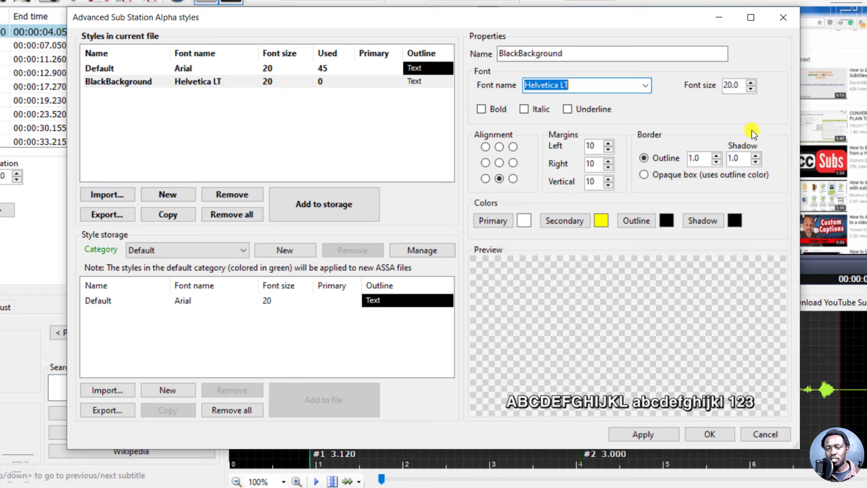
pyautogui.moveTo(739, 85); pyautogui.dragTo(721, 85)
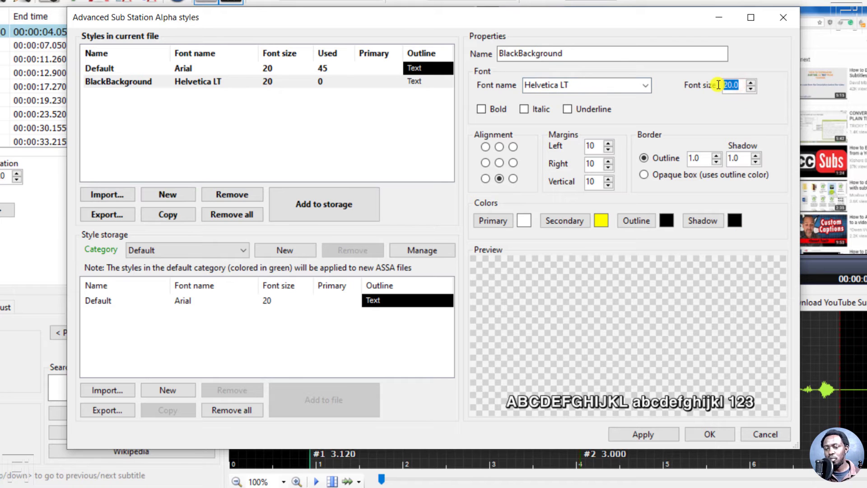
pyautogui.moveTo(661, 13); pyautogui.dragTo(496, 28)
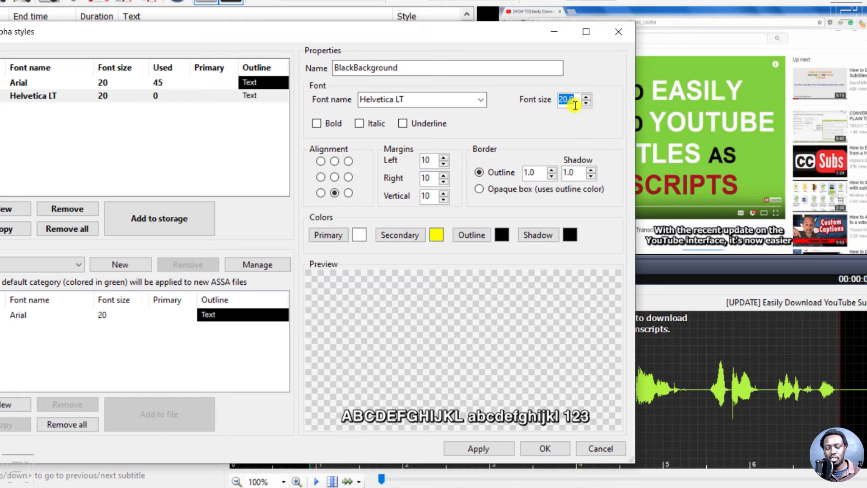
pyautogui.write('40')
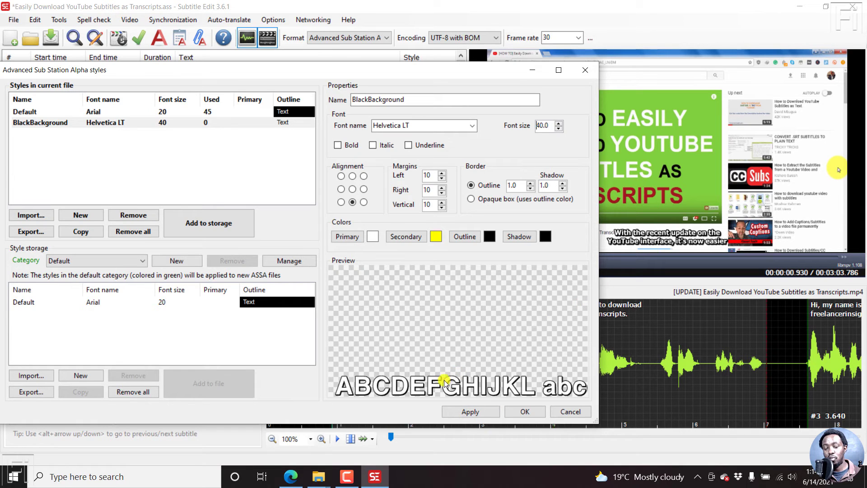
pyautogui.moveTo(549, 126); pyautogui.dragTo(530, 126)
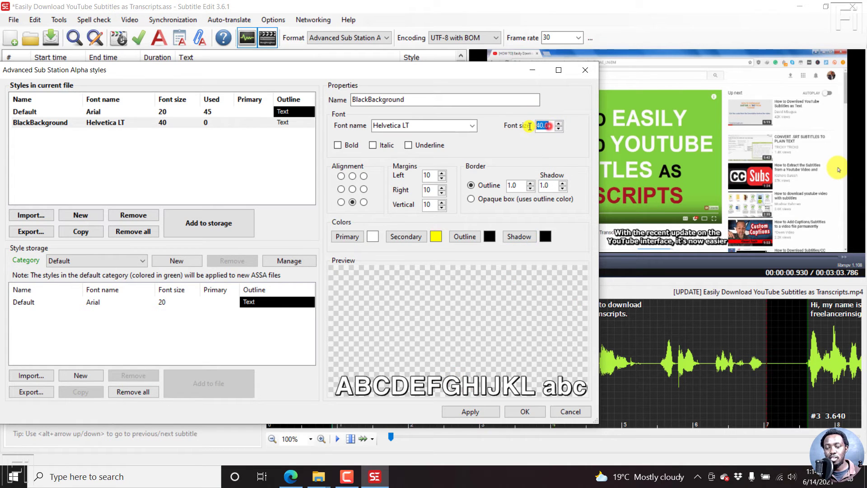
pyautogui.write('20')
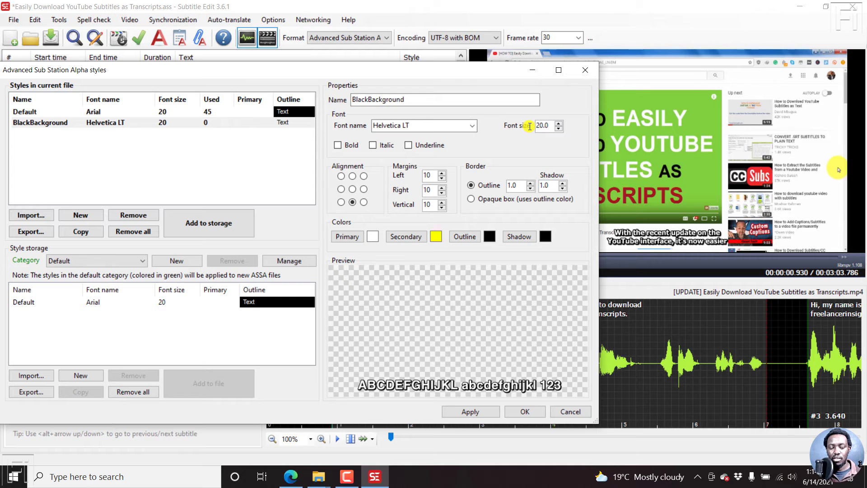
pyautogui.moveTo(429, 71); pyautogui.dragTo(471, 50)
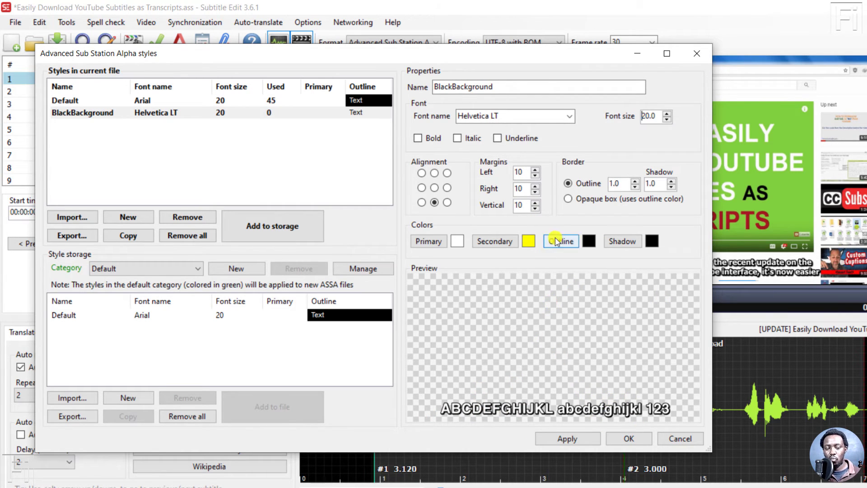
# Step: Switch the BlackBackground border to Opaque box and save the style changes
pyautogui.click(568, 199)
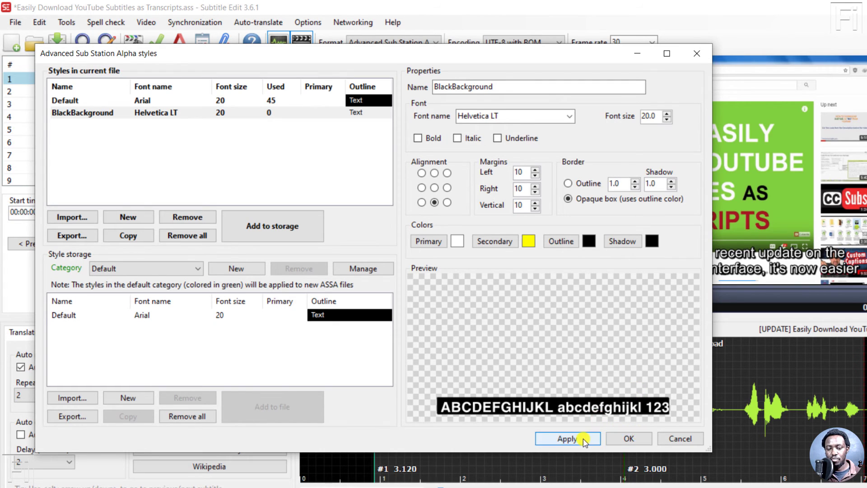
pyautogui.click(630, 439)
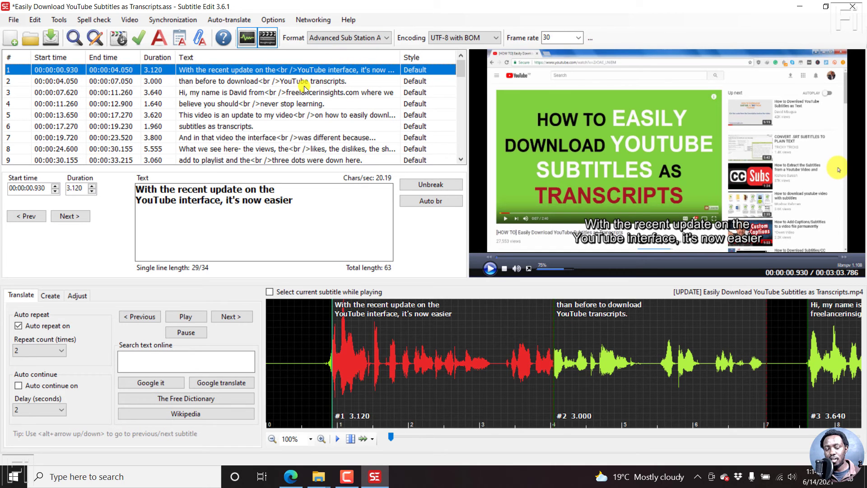
# Step: Select all subtitle lines and assign them the BlackBackground style via the context menu
pyautogui.hotkey('ctrl', 'a')
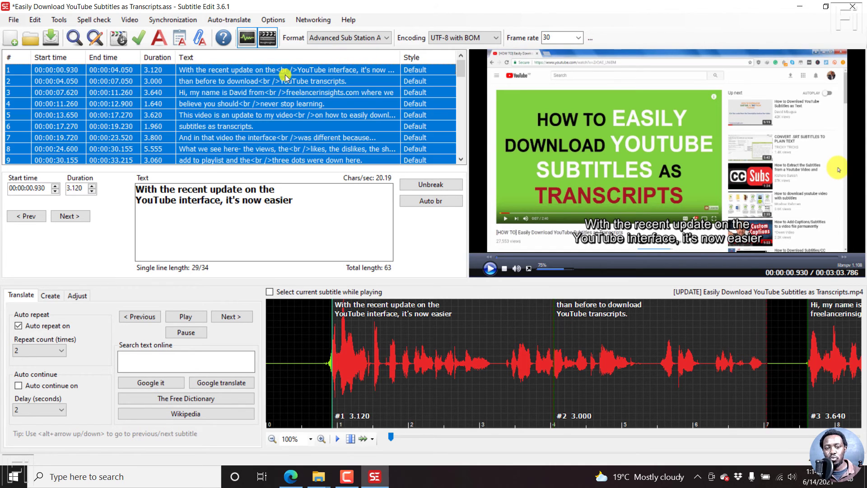
pyautogui.rightClick(287, 75)
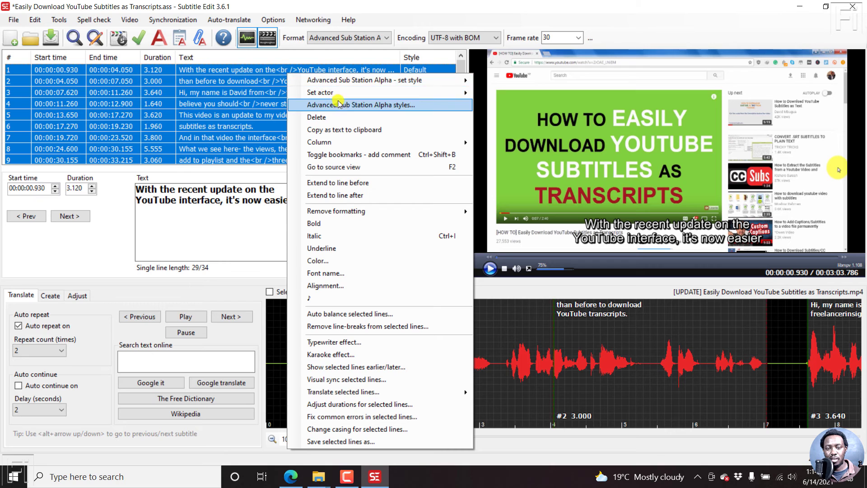
pyautogui.moveTo(373, 86)
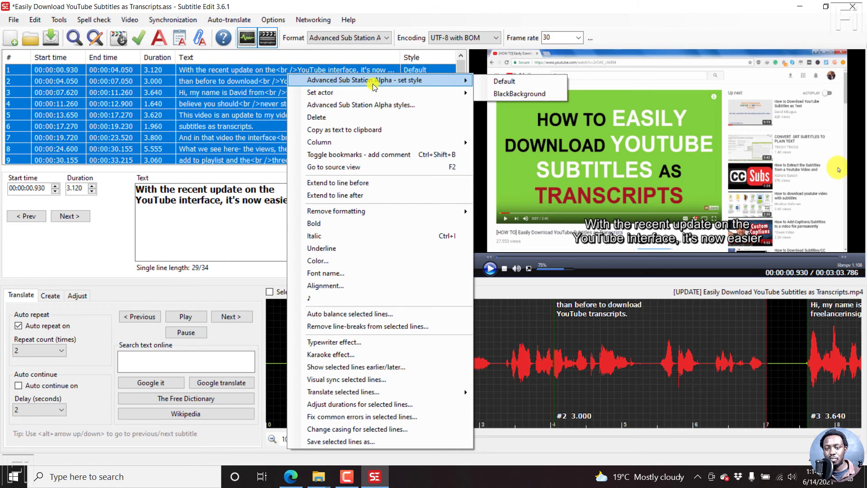
pyautogui.click(517, 94)
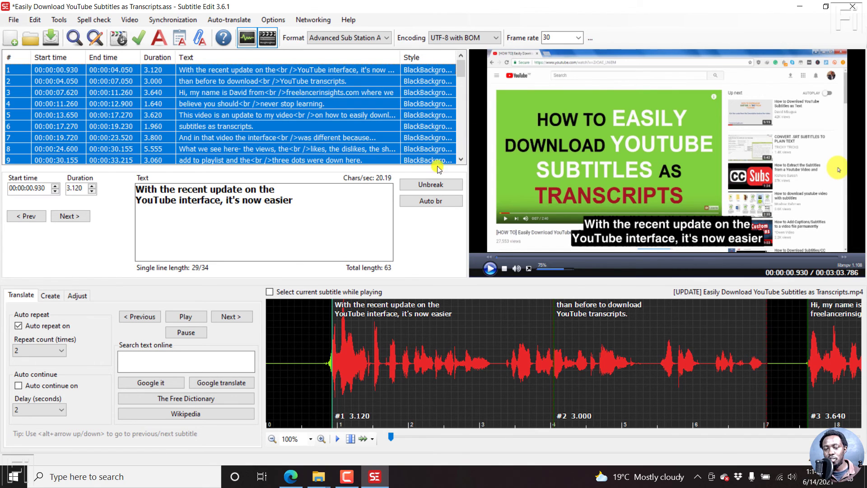
# Step: Preview the second and third subtitles, then widen the list, narrow Text, and fit the Style column
pyautogui.click(592, 315)
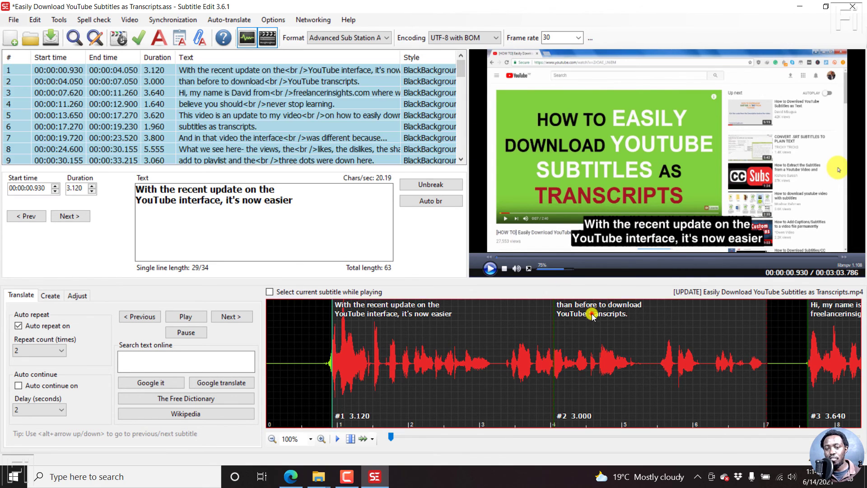
pyautogui.click(828, 339)
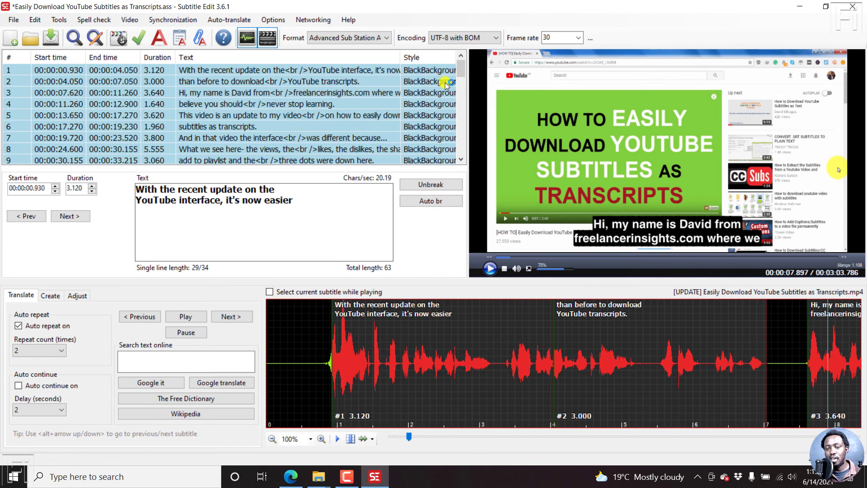
pyautogui.moveTo(468, 81); pyautogui.dragTo(528, 83)
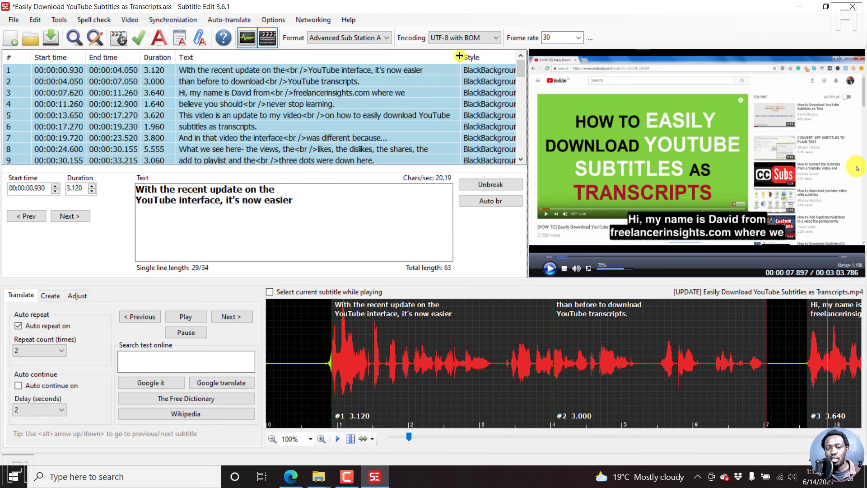
pyautogui.moveTo(459, 56); pyautogui.dragTo(386, 56)
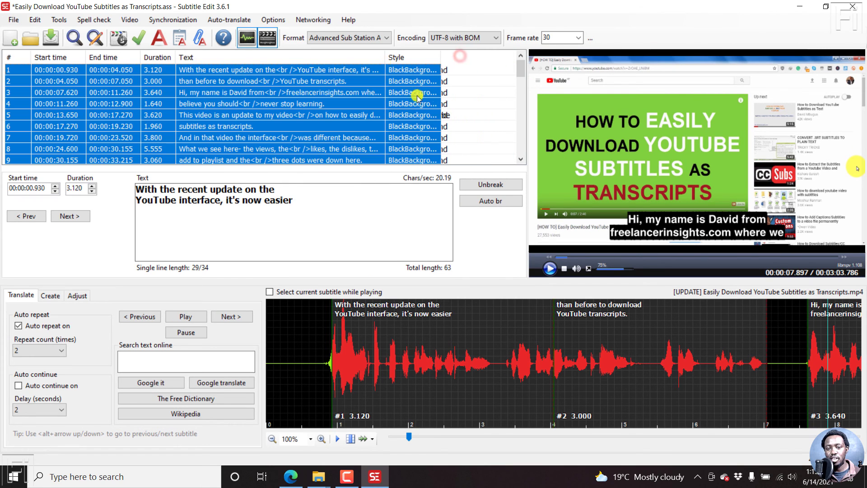
pyautogui.doubleClick(444, 56)
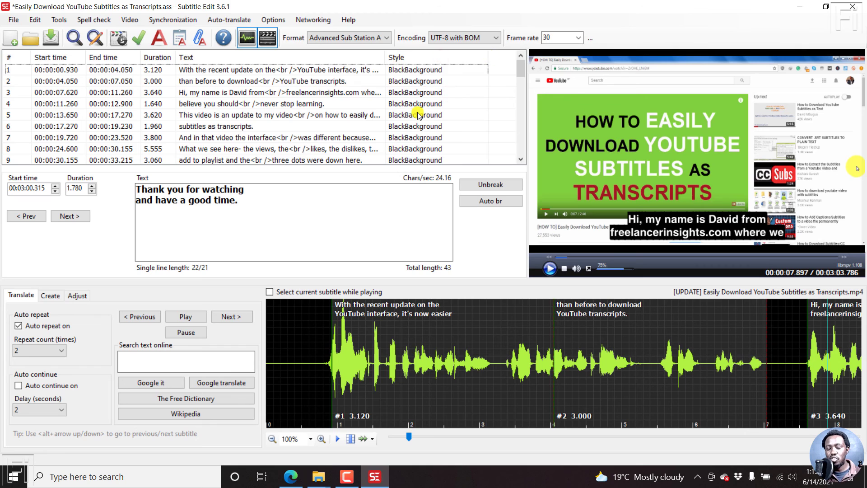